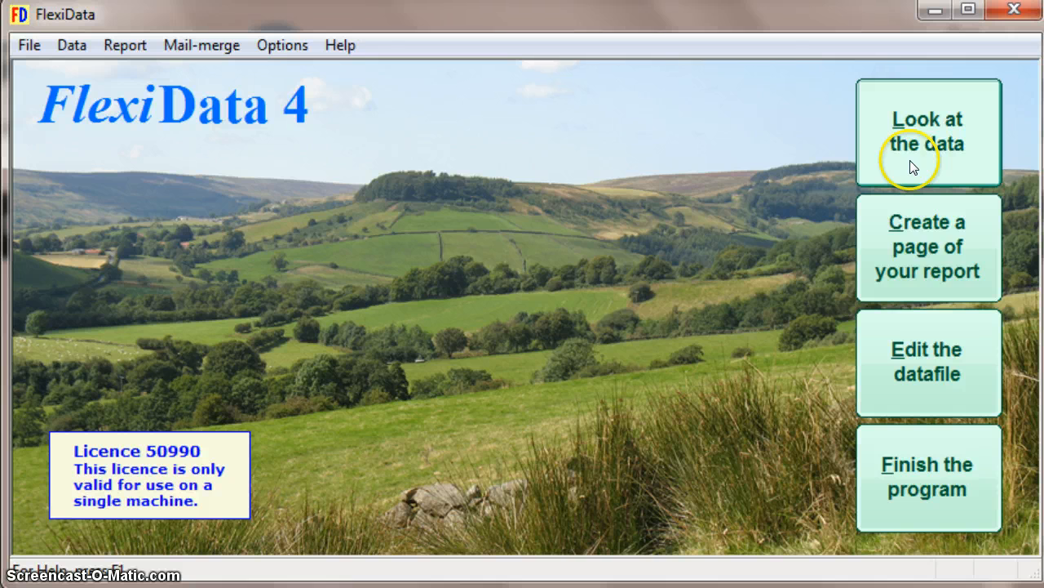
# Open the data page and look up the "Creating class datafiles" section in the help contents
pyautogui.click(927, 124)
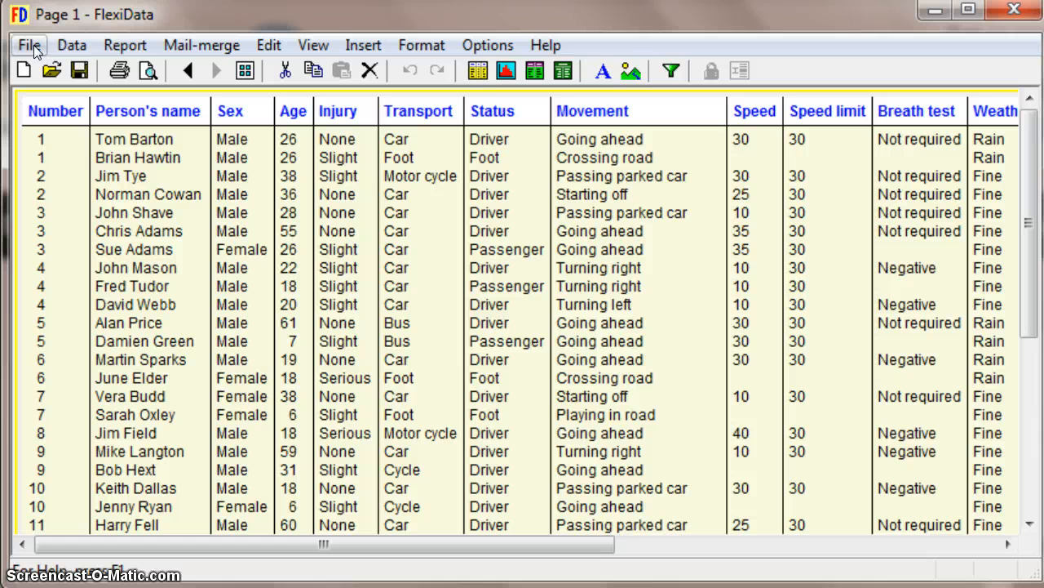
pyautogui.click(547, 45)
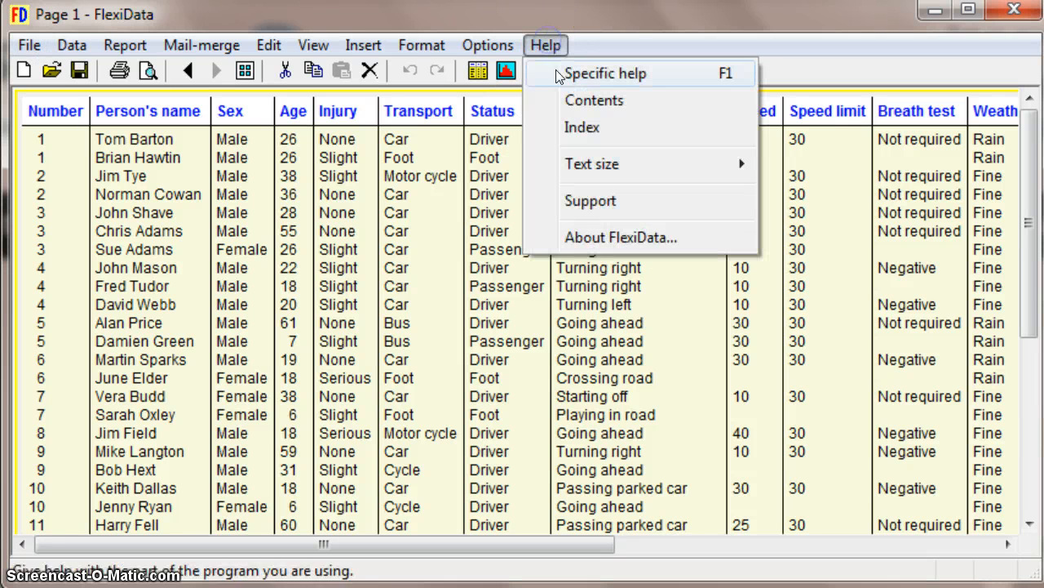
pyautogui.click(594, 105)
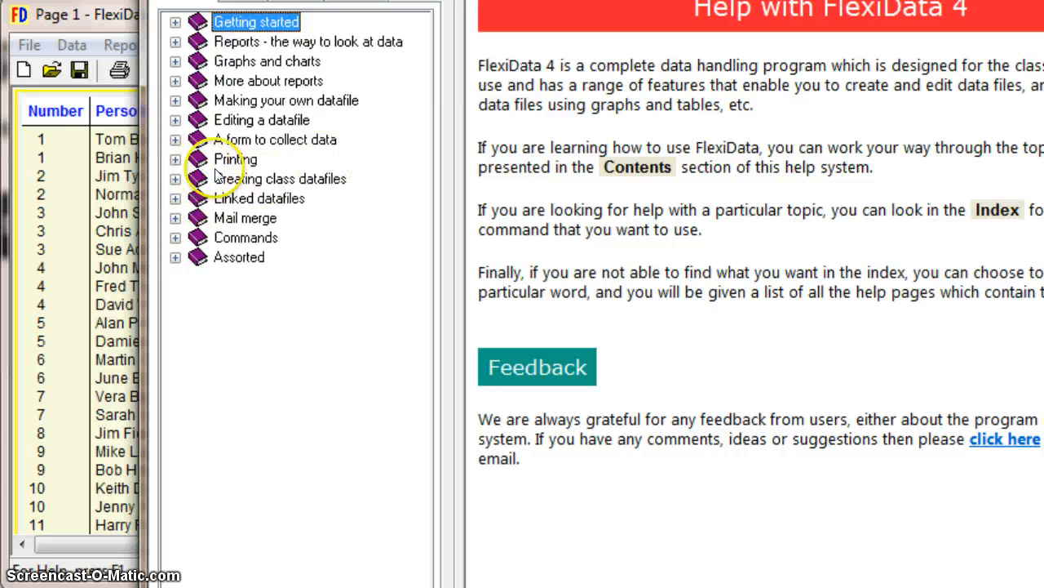
pyautogui.click(176, 179)
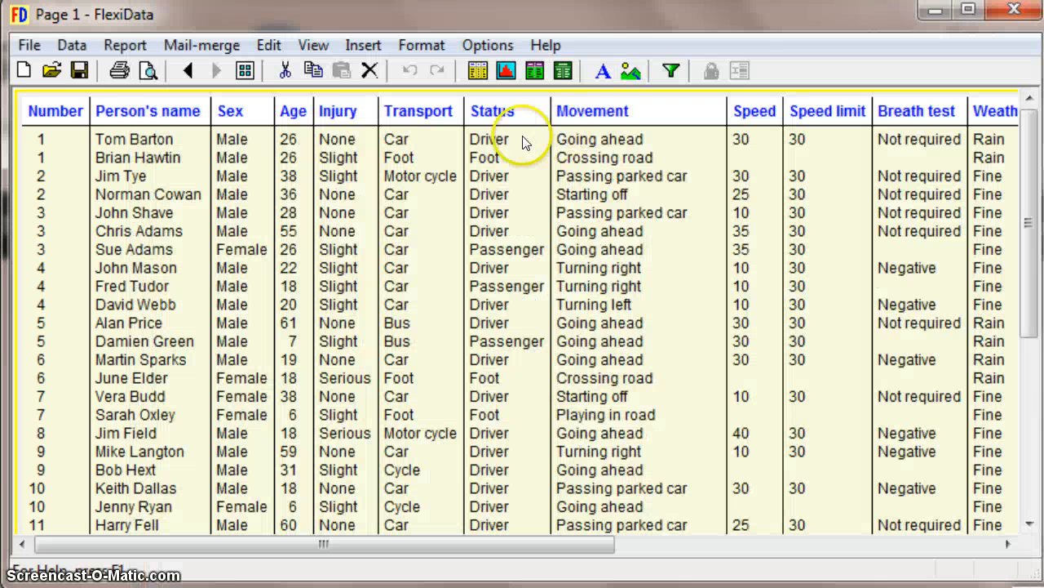
# Create a template file titled "planets" with the description "planet invesigation by year 5", accepting the spelling correction "investigation"
pyautogui.click(72, 46)
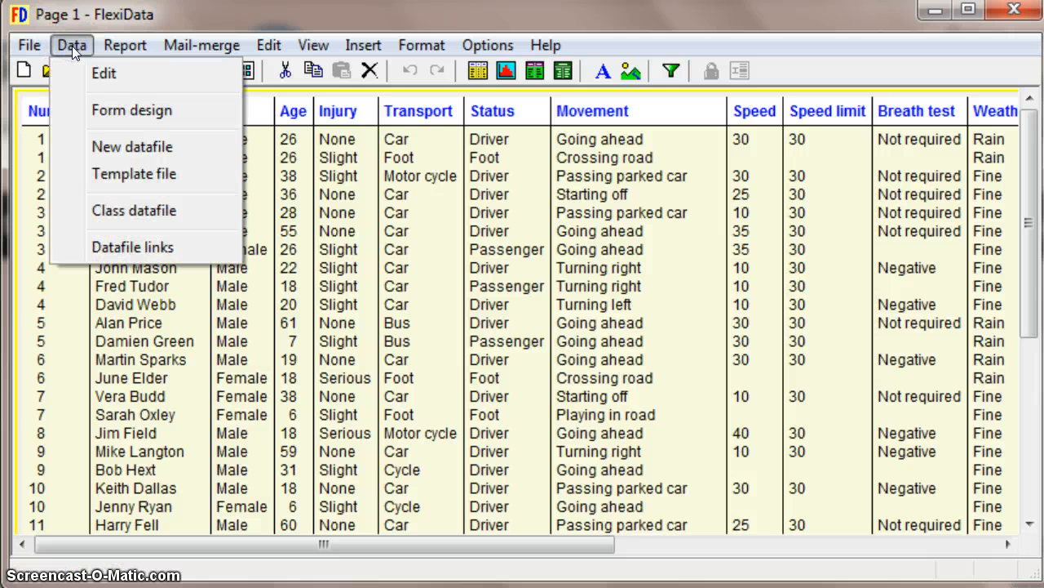
pyautogui.click(124, 184)
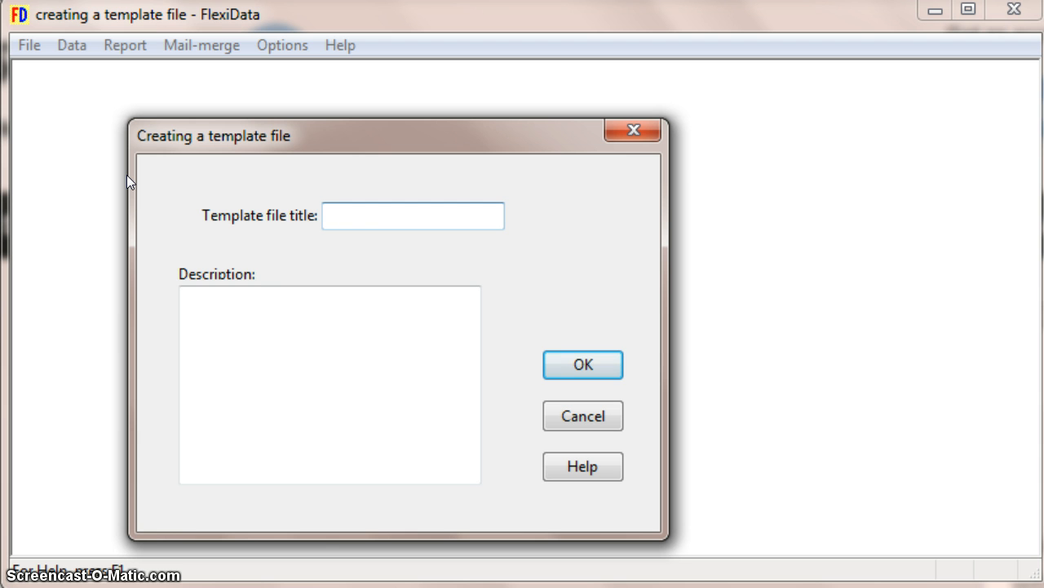
pyautogui.write('planets')
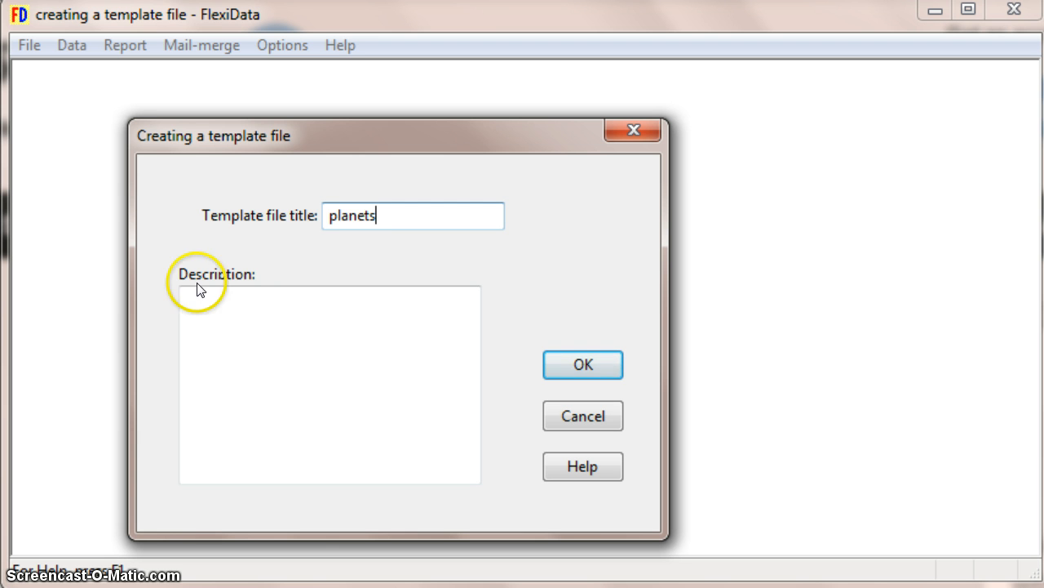
pyautogui.click(205, 306)
pyautogui.write('pla')
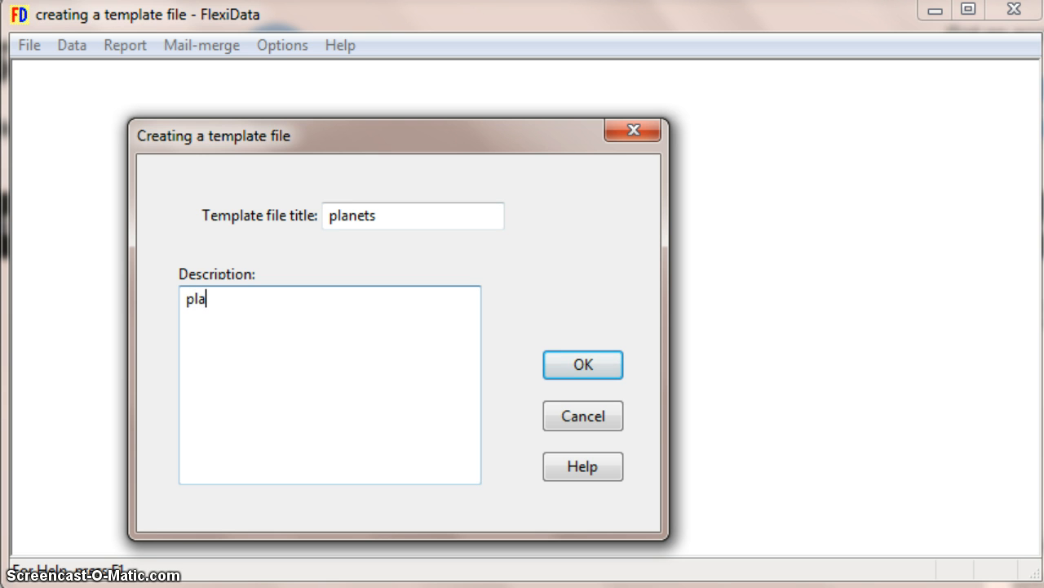
pyautogui.write('net invesigati')
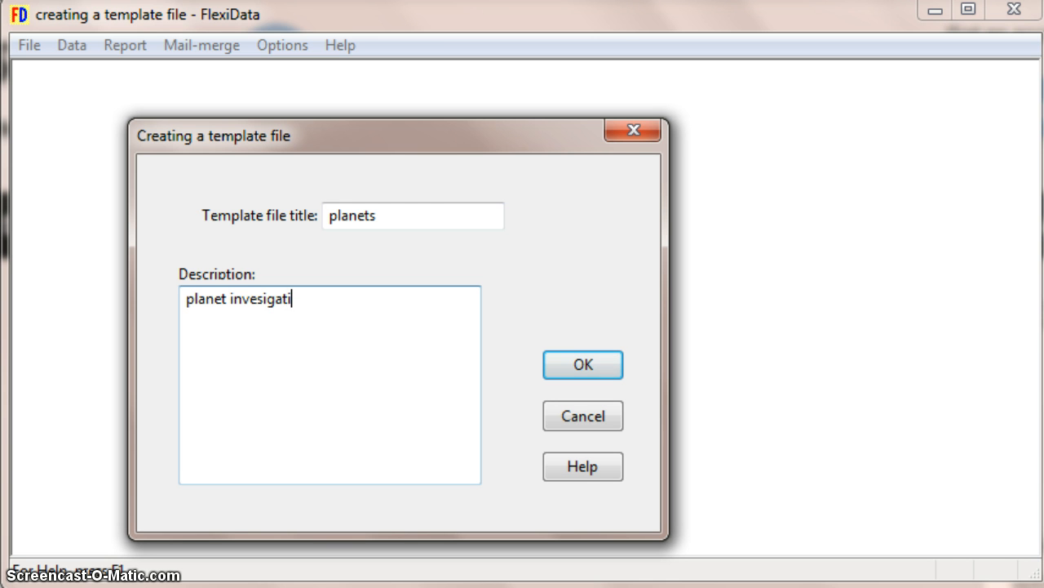
pyautogui.write('on by year 5')
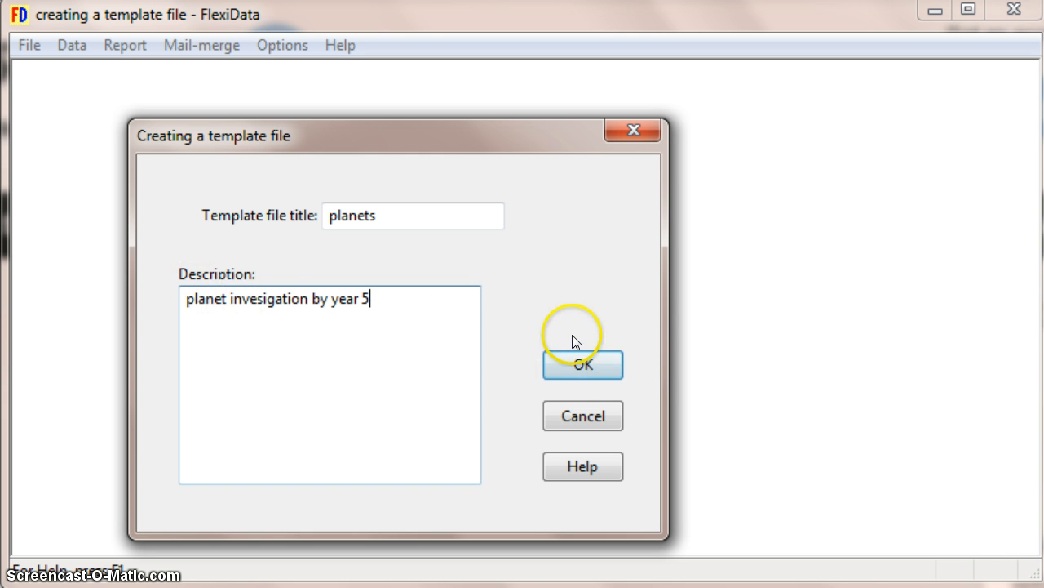
pyautogui.click(585, 363)
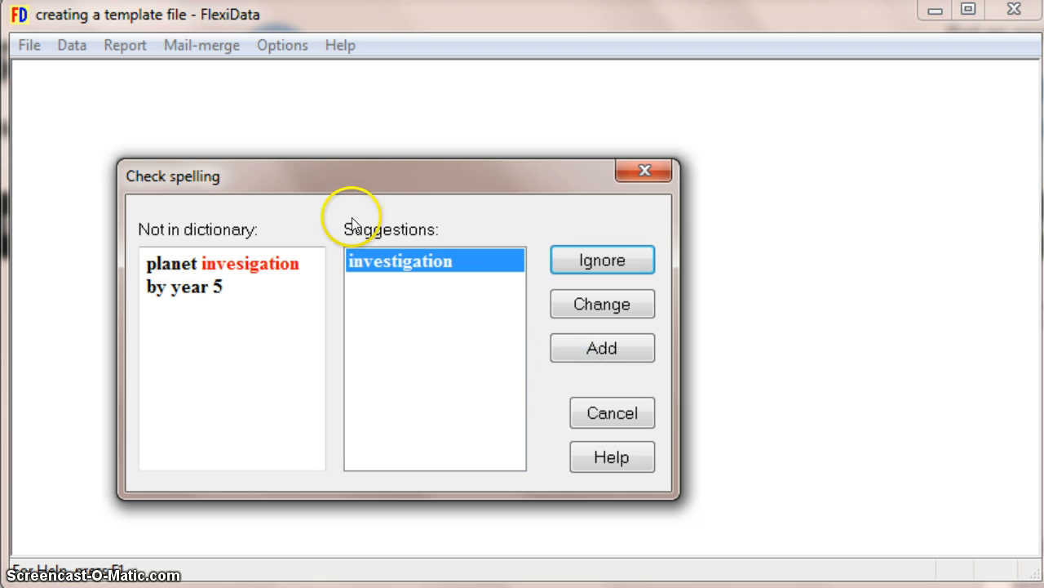
pyautogui.click(604, 304)
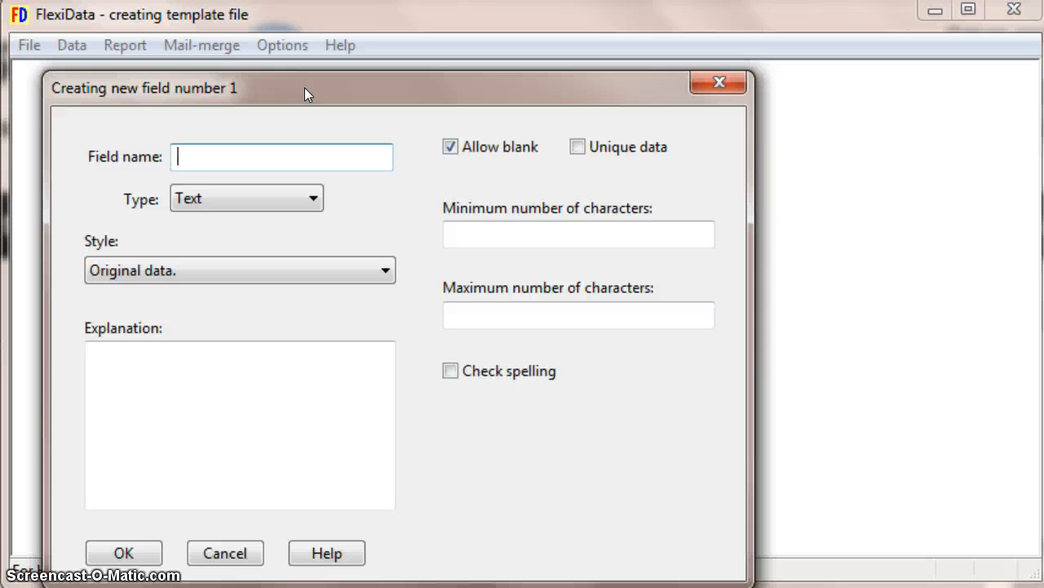
# Name the first field "name", require unique data and disallow blank entries
pyautogui.write('name')
pyautogui.click(577, 148)
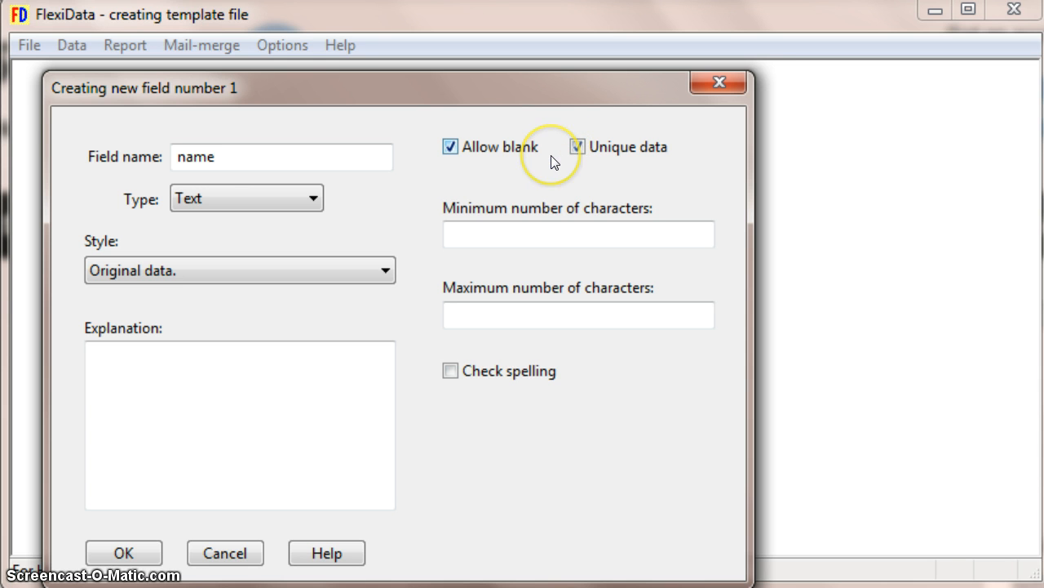
pyautogui.click(536, 147)
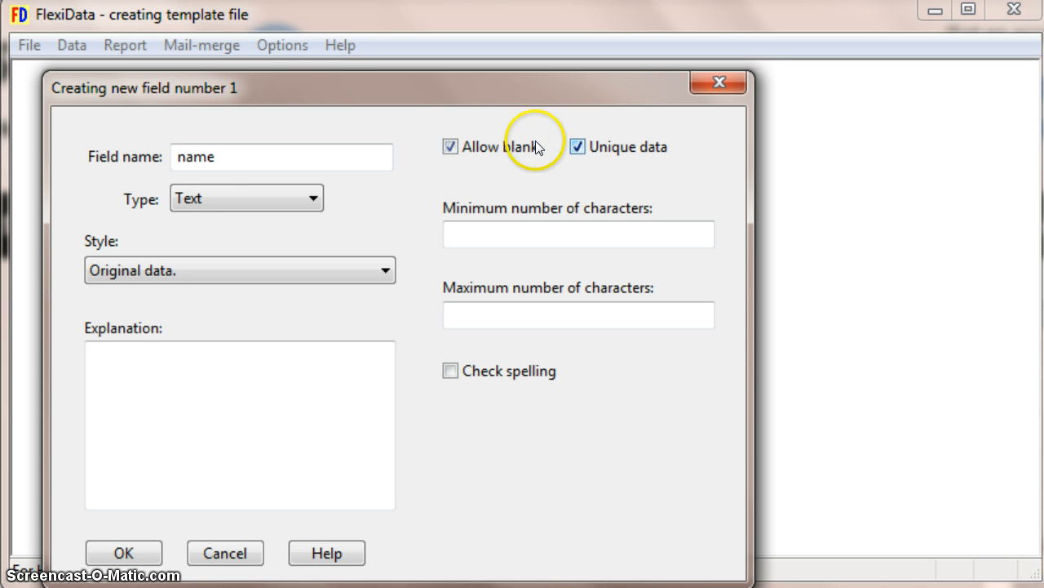
pyautogui.click(448, 146)
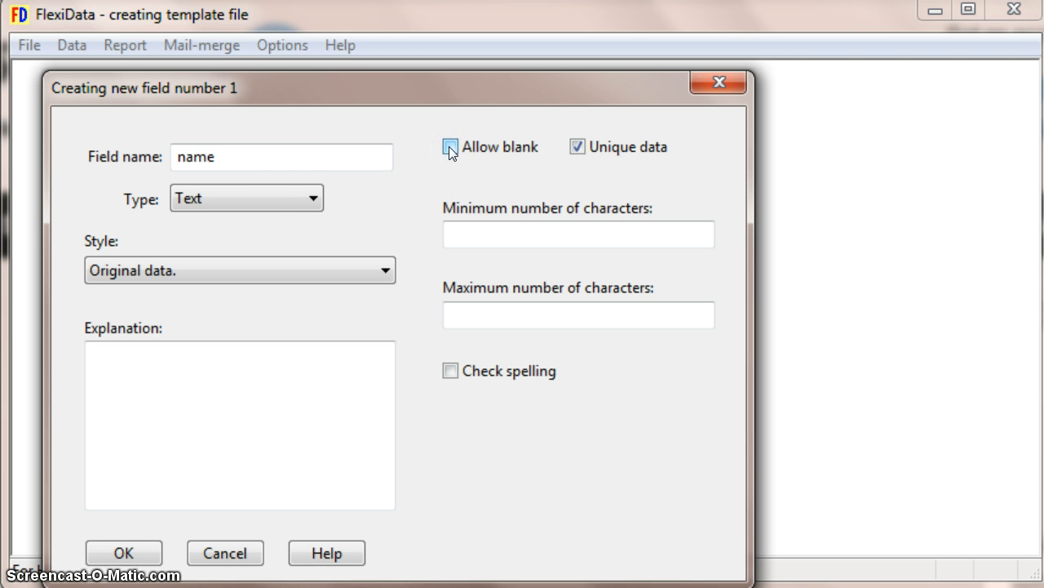
pyautogui.click(285, 168)
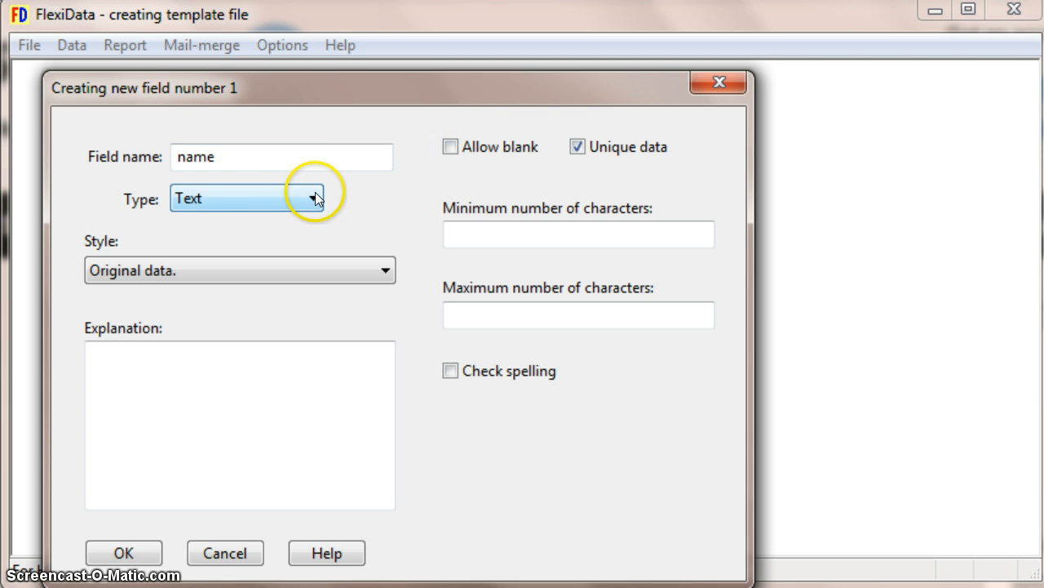
# Choose Text as the name field's type, set its minimum number of characters to 2 and confirm the field
pyautogui.click(312, 199)
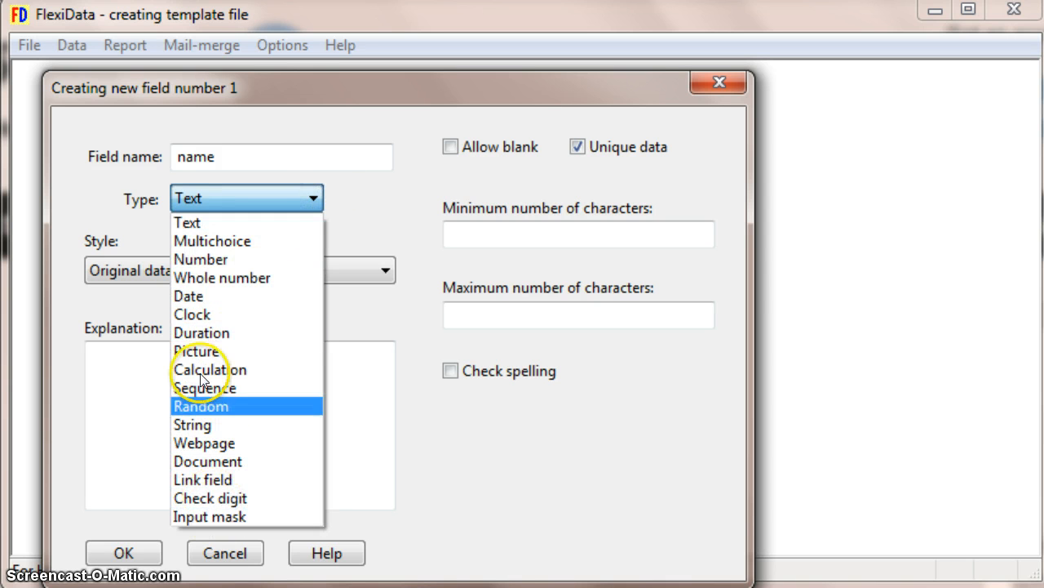
pyautogui.click(200, 221)
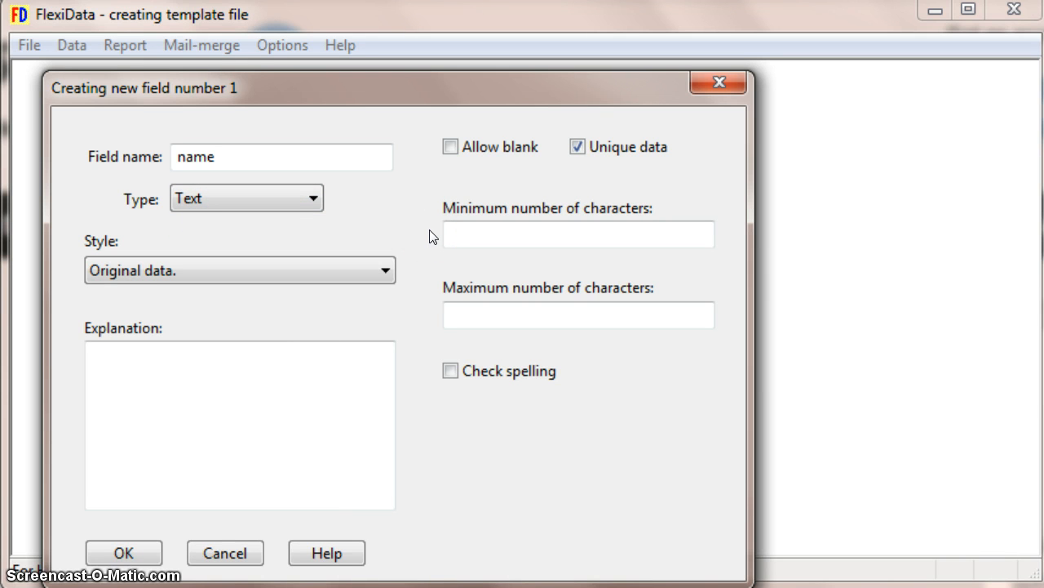
pyautogui.click(472, 234)
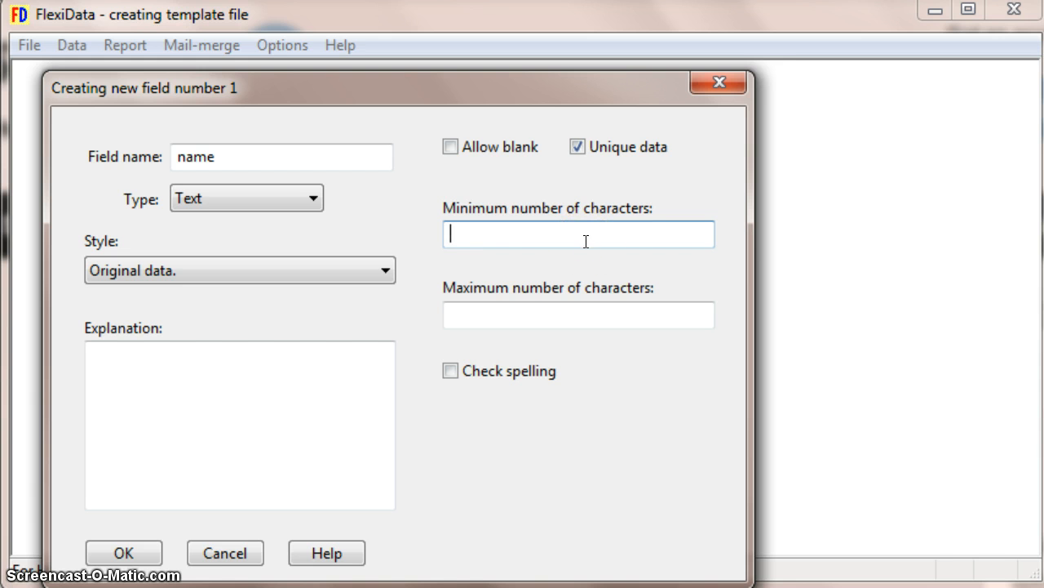
pyautogui.write('2')
pyautogui.click(164, 373)
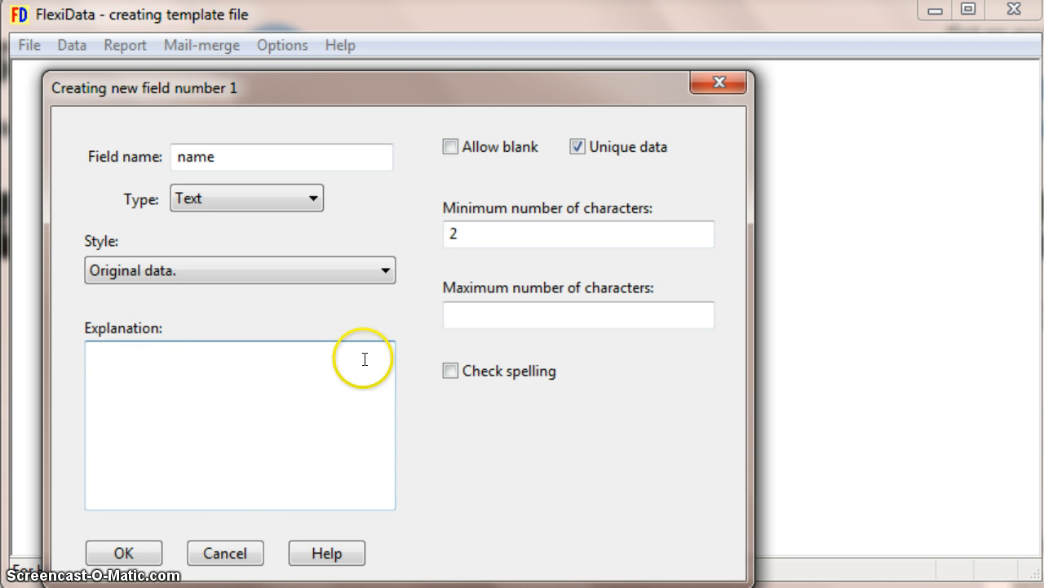
pyautogui.click(123, 555)
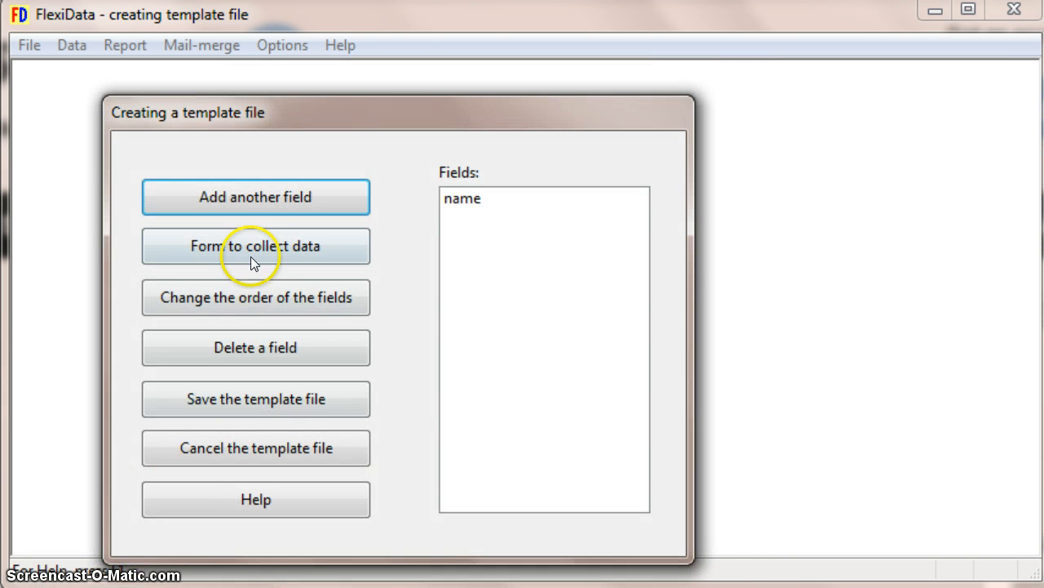
# Add another field named "atmosphere" and set its type to Multichoice
pyautogui.click(288, 197)
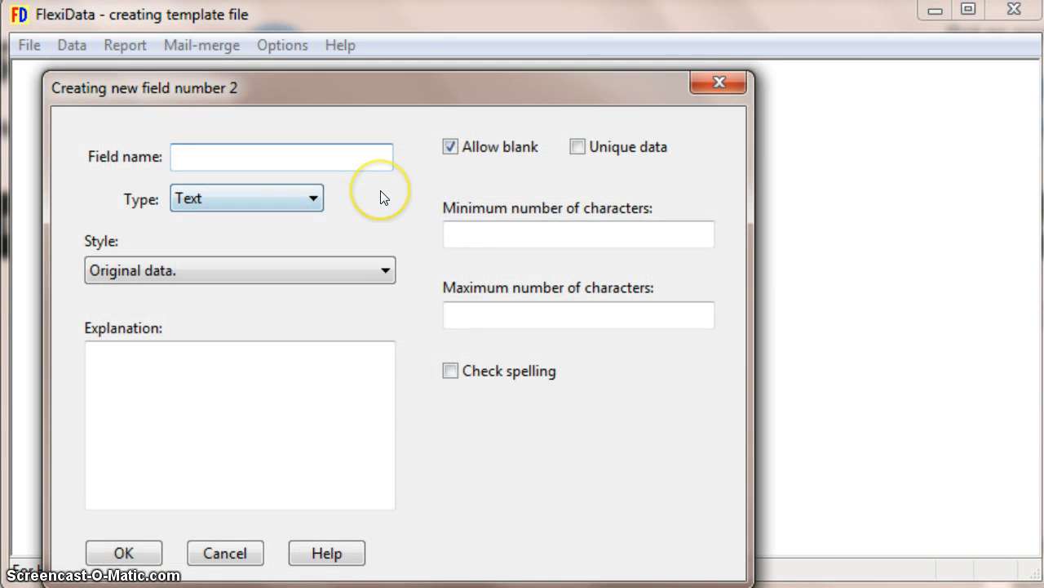
pyautogui.write('at')
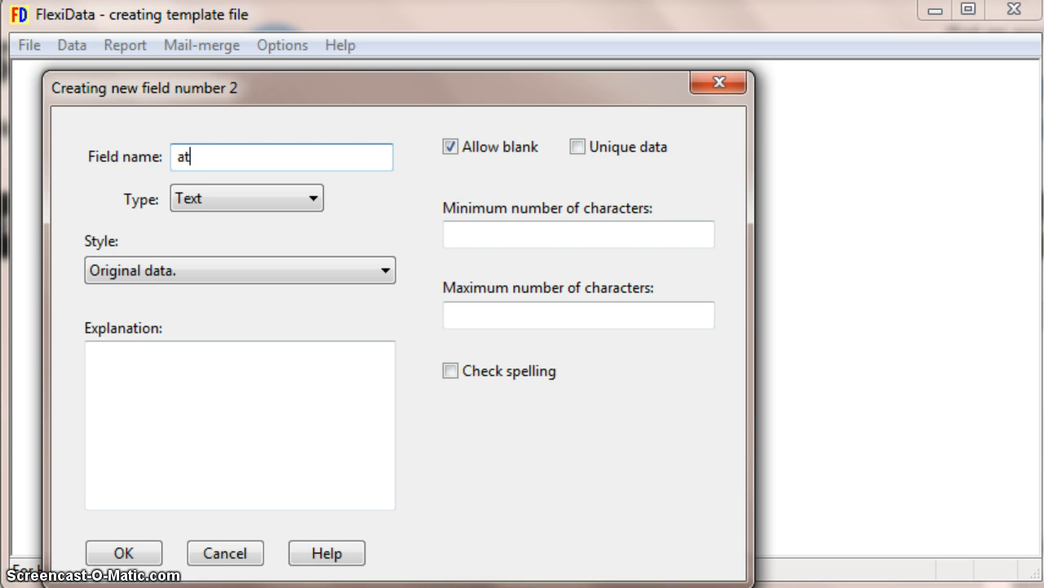
pyautogui.write('mosphere')
pyautogui.click(308, 194)
pyautogui.click(243, 245)
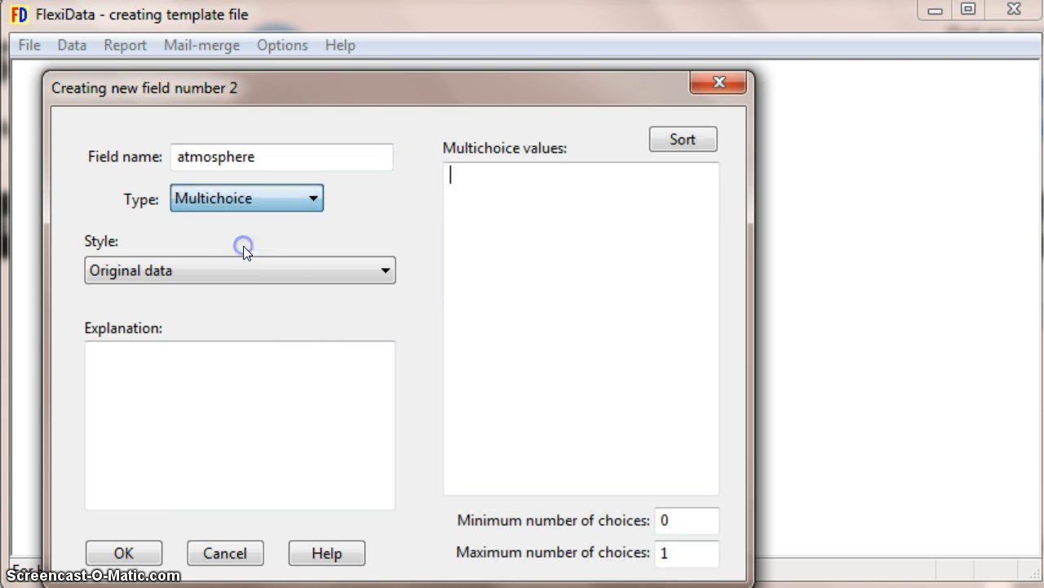
# Enter oxygen, carbon dioxide and nitrogen on separate lines as the atmosphere field's multichoice values
pyautogui.click(552, 235)
pyautogui.write('o')
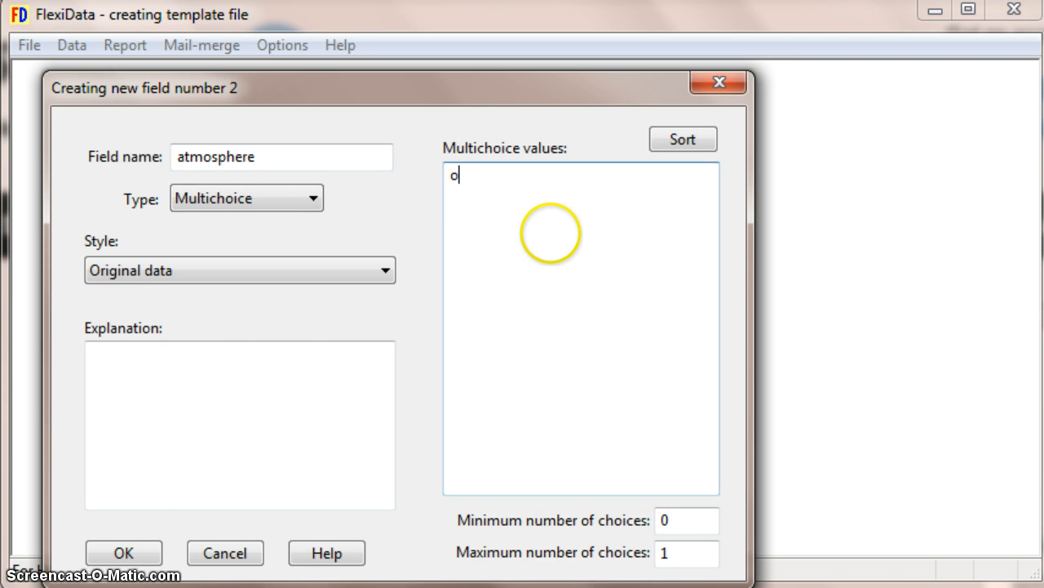
pyautogui.write('xygen')
pyautogui.press('Return')
pyautogui.write('carb')
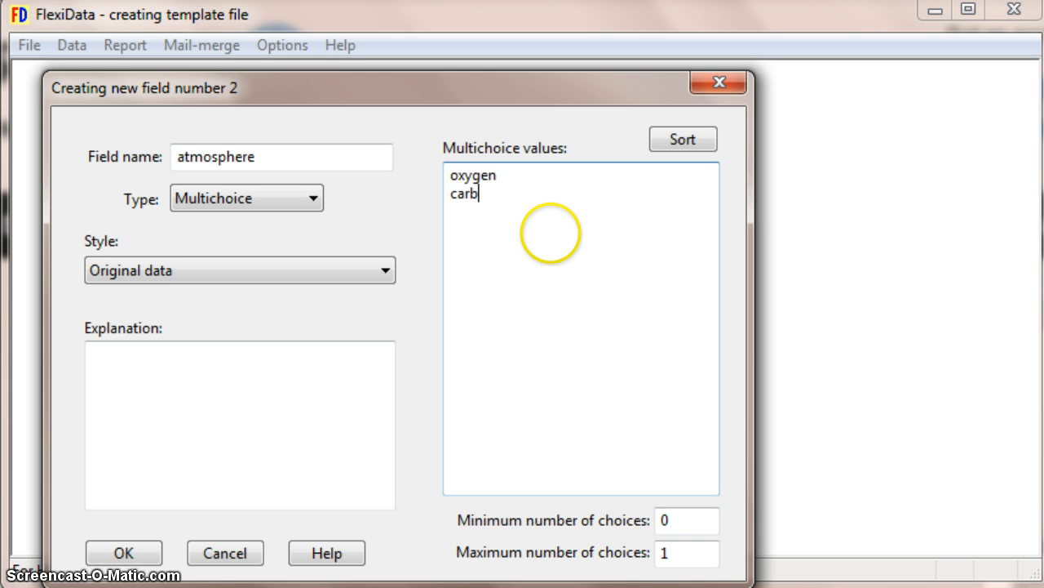
pyautogui.write('on dioxide')
pyautogui.press('Return')
pyautogui.write('ni')
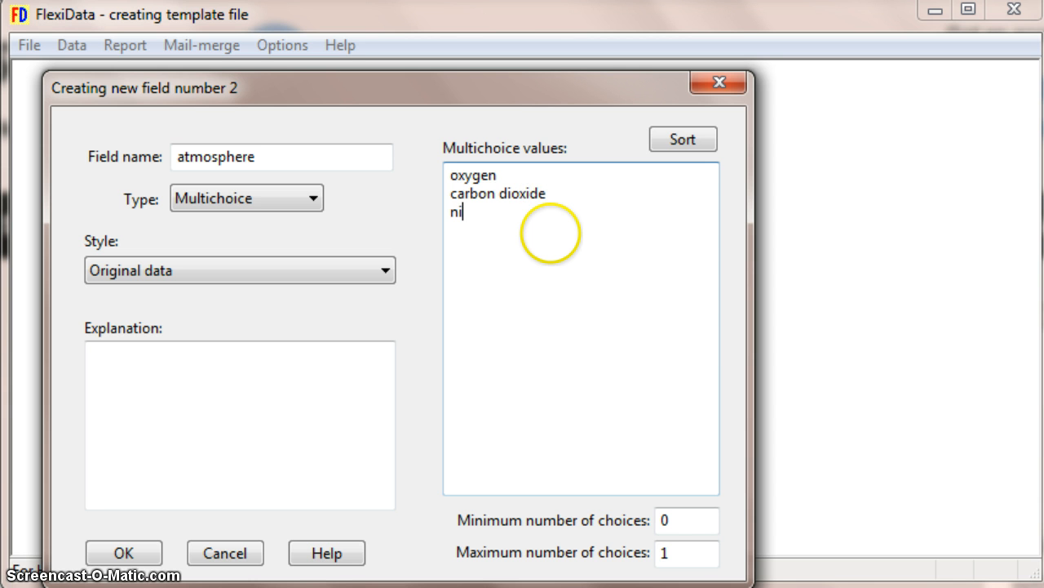
pyautogui.write('trogen')
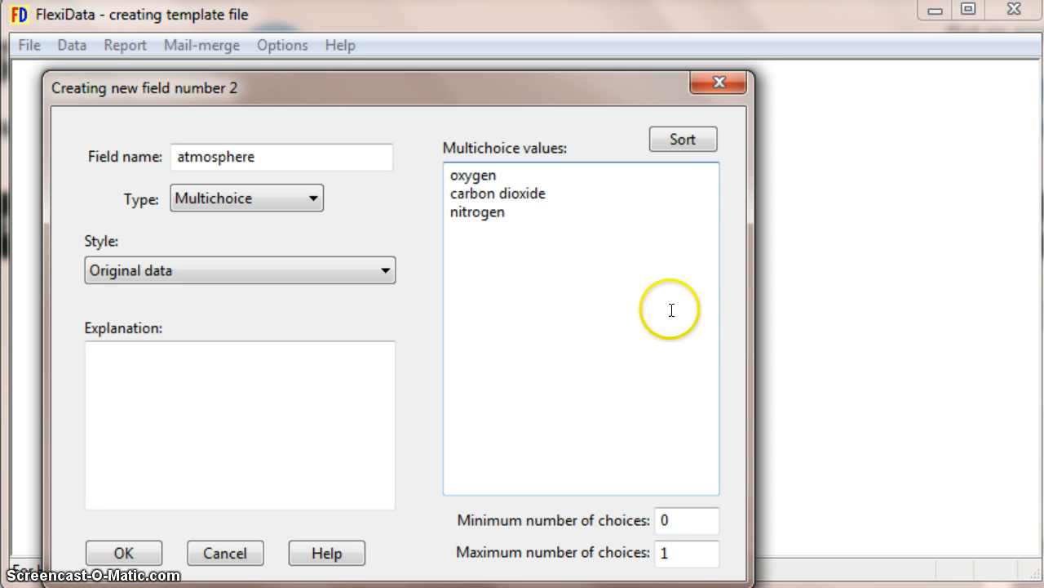
# Set the atmosphere field's maximum number of choices to 4
pyautogui.doubleClick(674, 553)
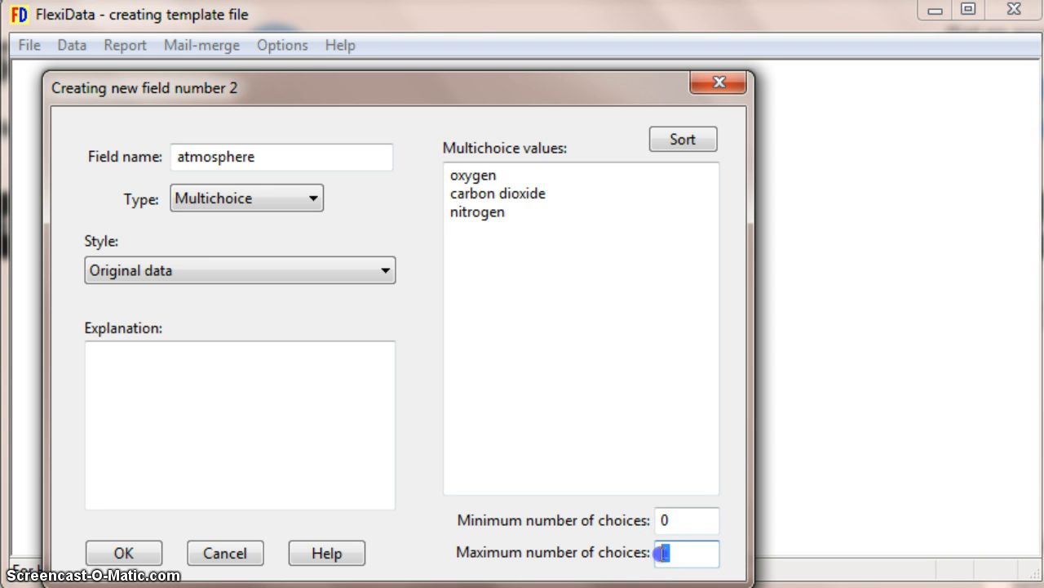
pyautogui.write('4')
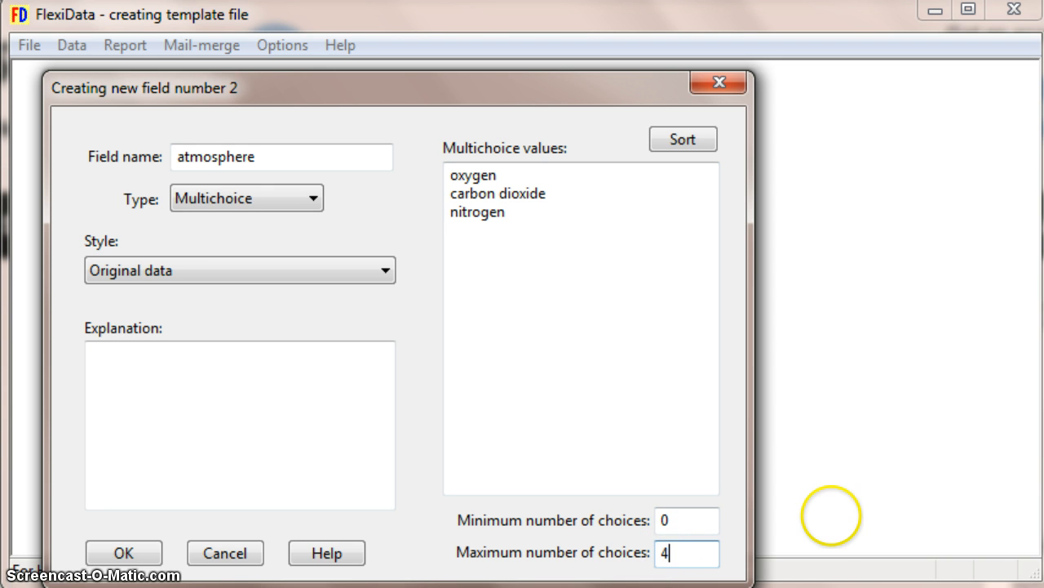
pyautogui.press('BackSpace')
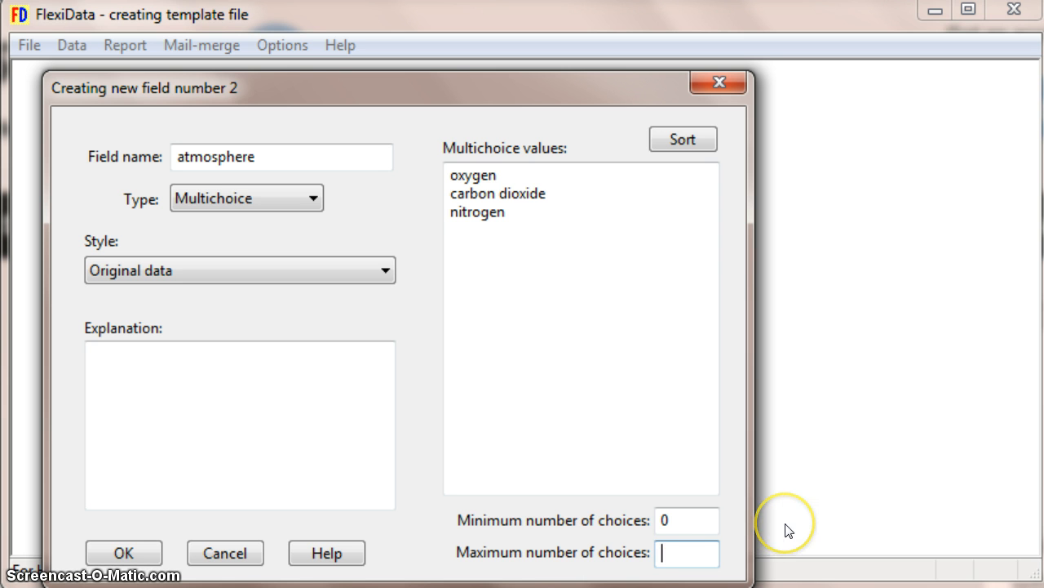
pyautogui.click(700, 553)
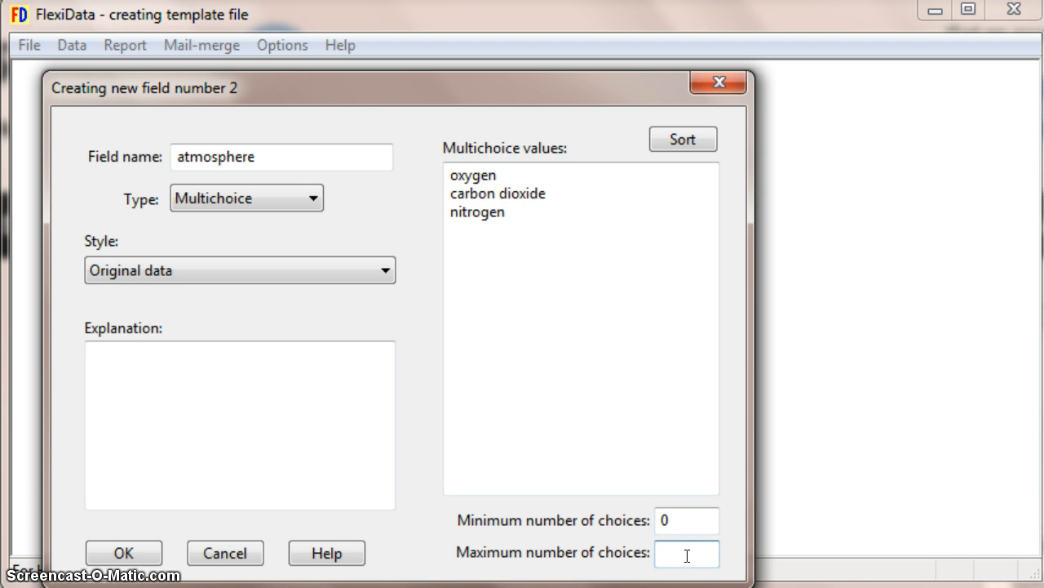
pyautogui.write('4')
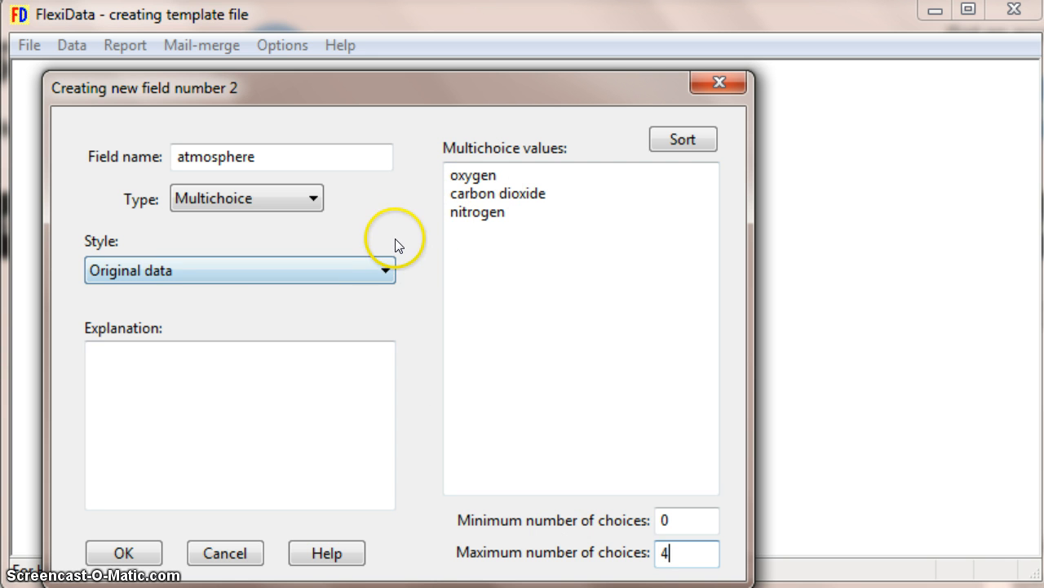
pyautogui.click(194, 376)
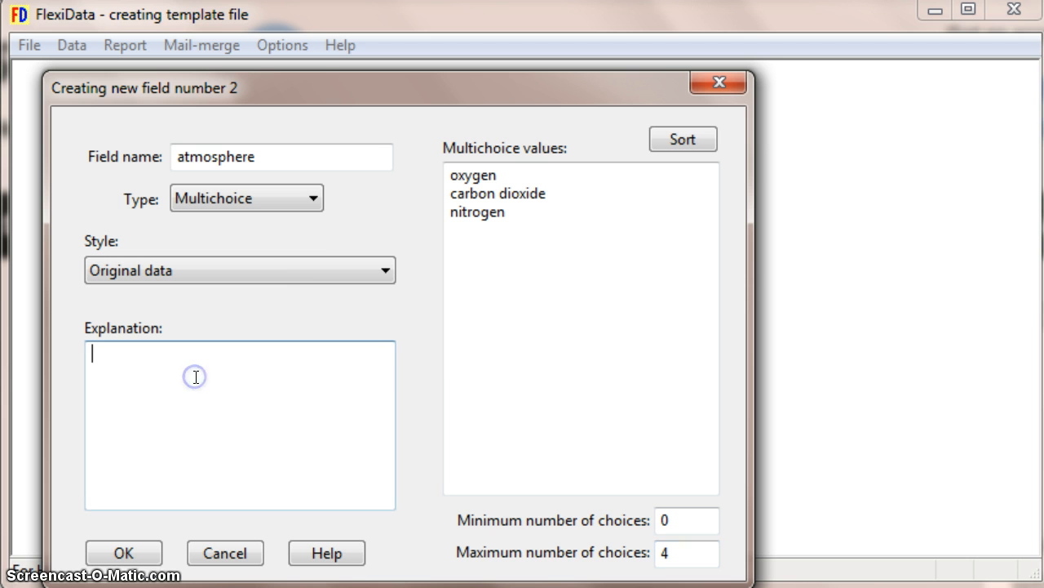
pyautogui.click(358, 273)
pyautogui.click(359, 273)
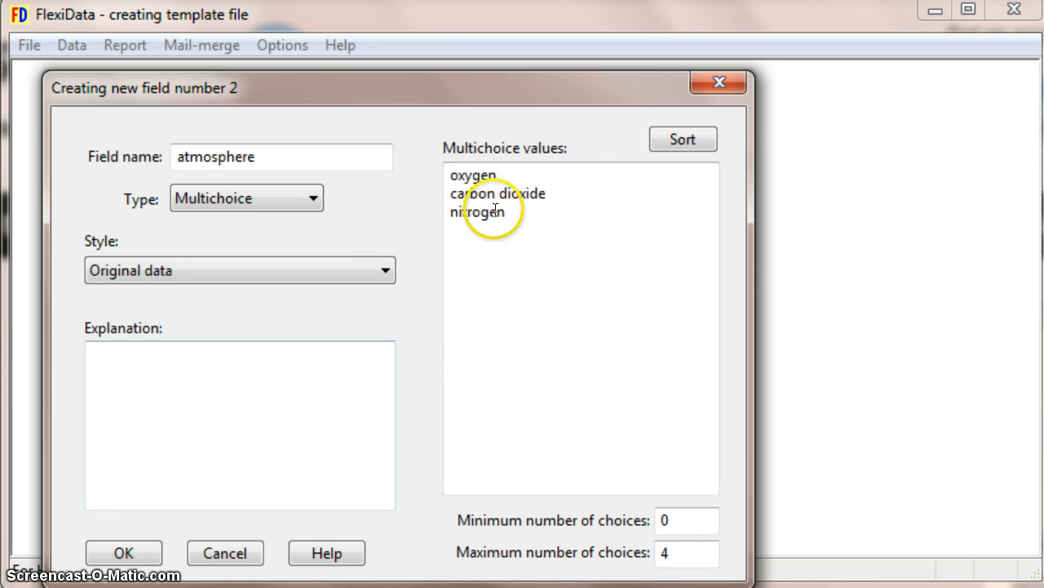
# Sort the atmosphere field's multichoice values alphabetically and confirm the field
pyautogui.click(674, 139)
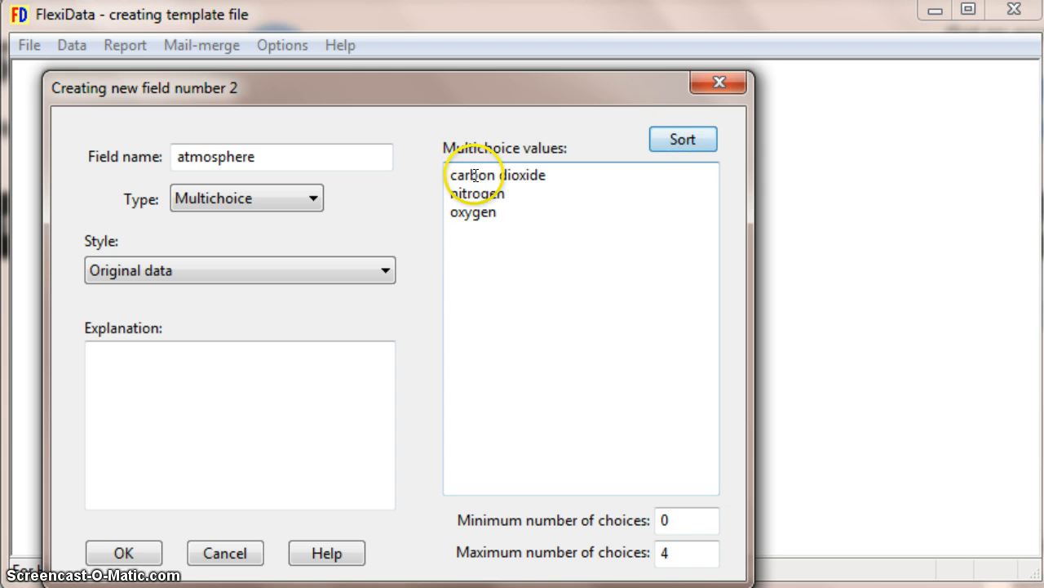
pyautogui.click(122, 555)
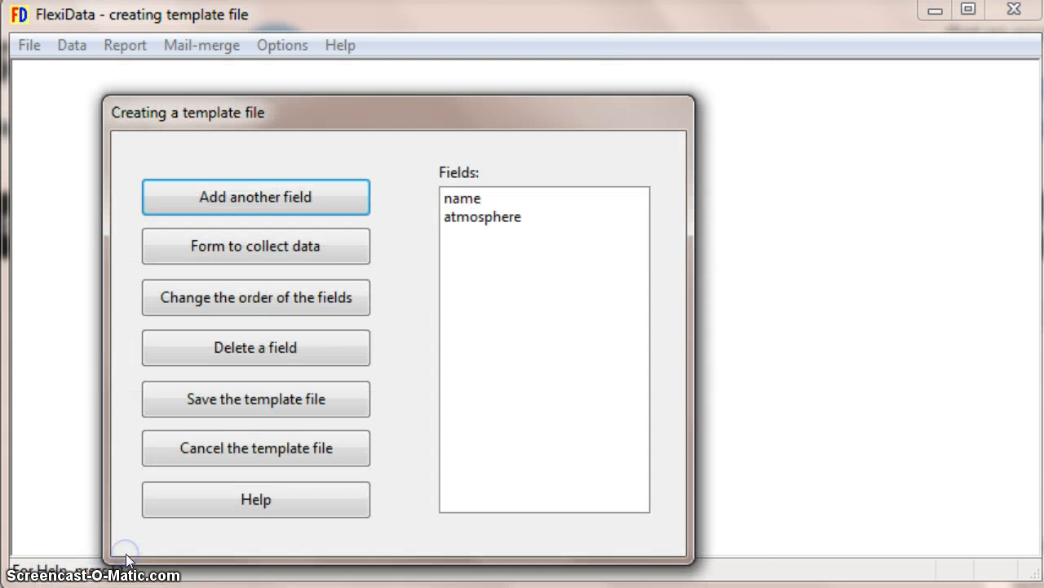
# Add another field of type Picture and name it "habitants"
pyautogui.click(250, 199)
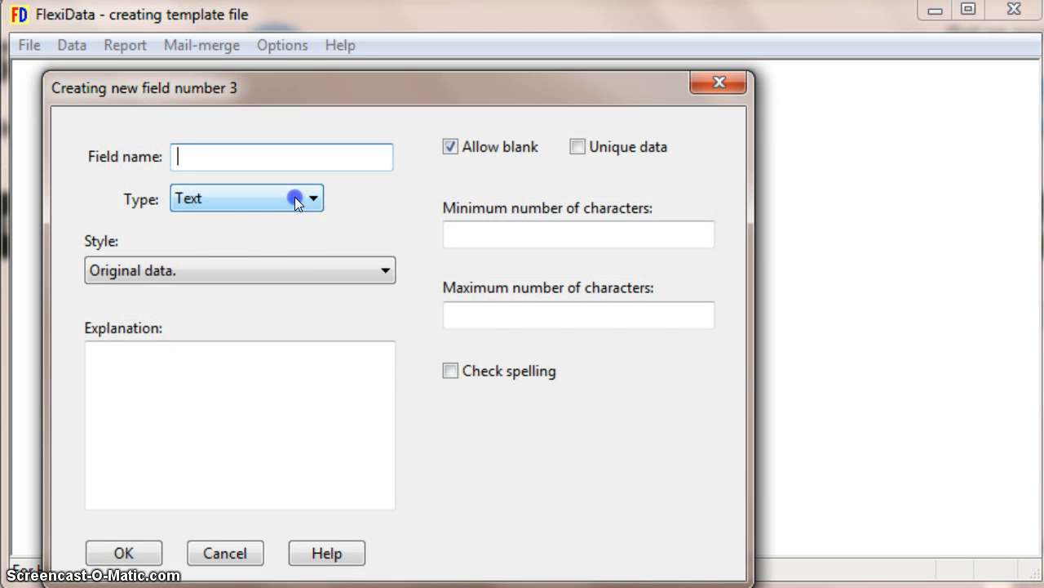
pyautogui.click(295, 199)
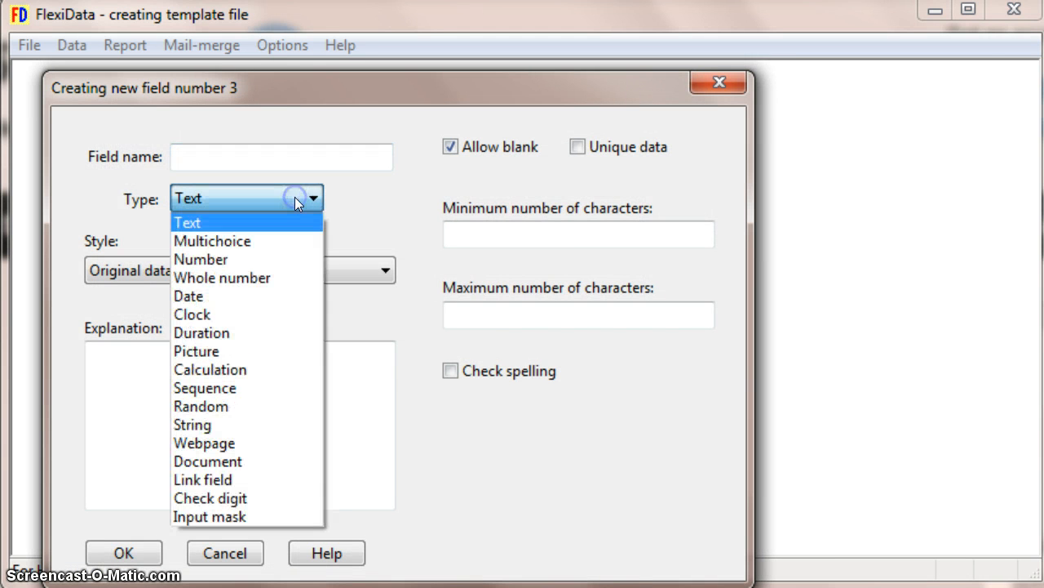
pyautogui.click(238, 351)
pyautogui.click(249, 160)
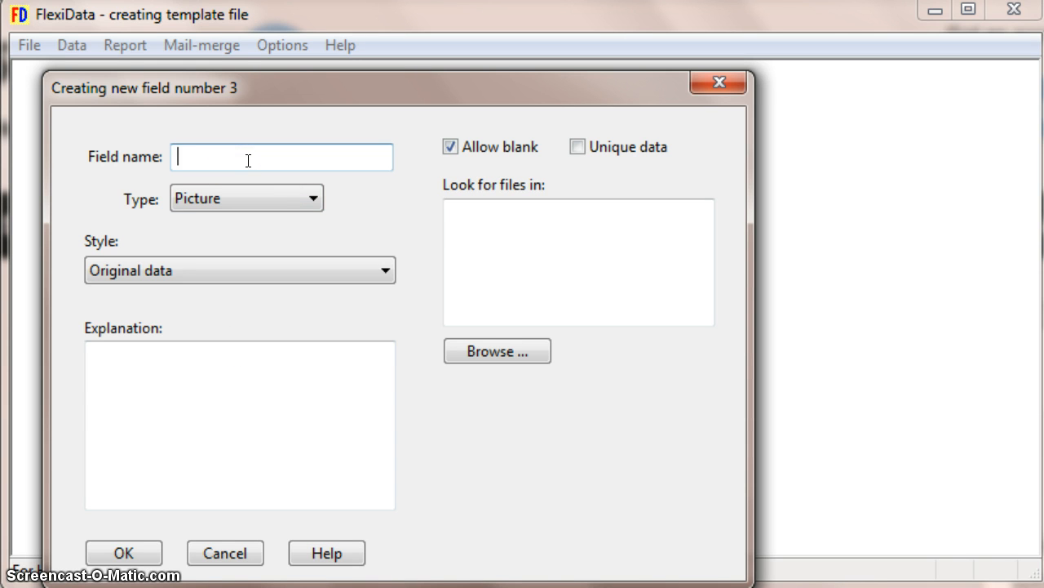
pyautogui.write('habitants')
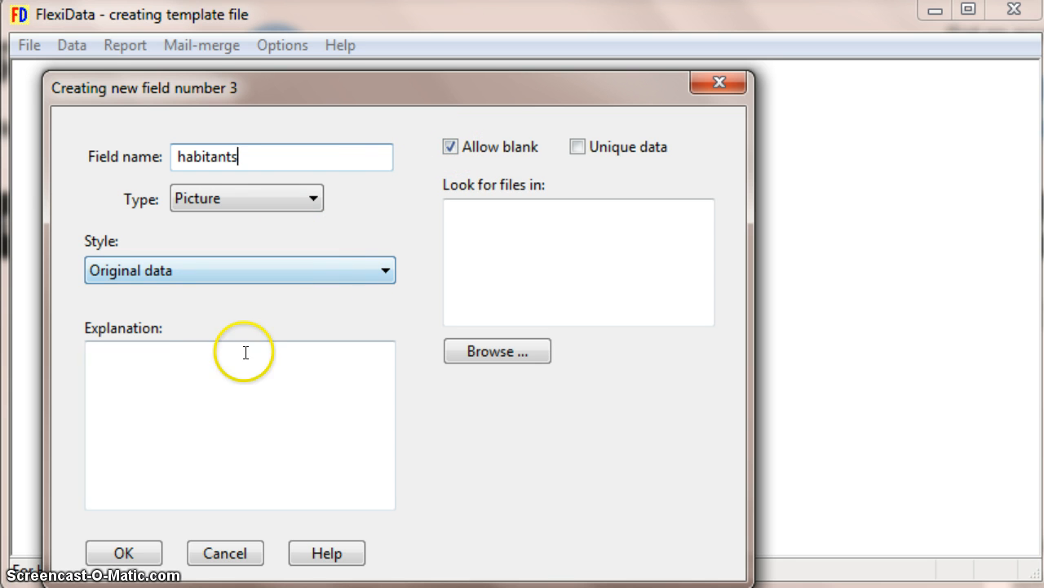
# Enter "imaginary depiction of life form" as the habitants field's explanation and confirm the field
pyautogui.click(187, 364)
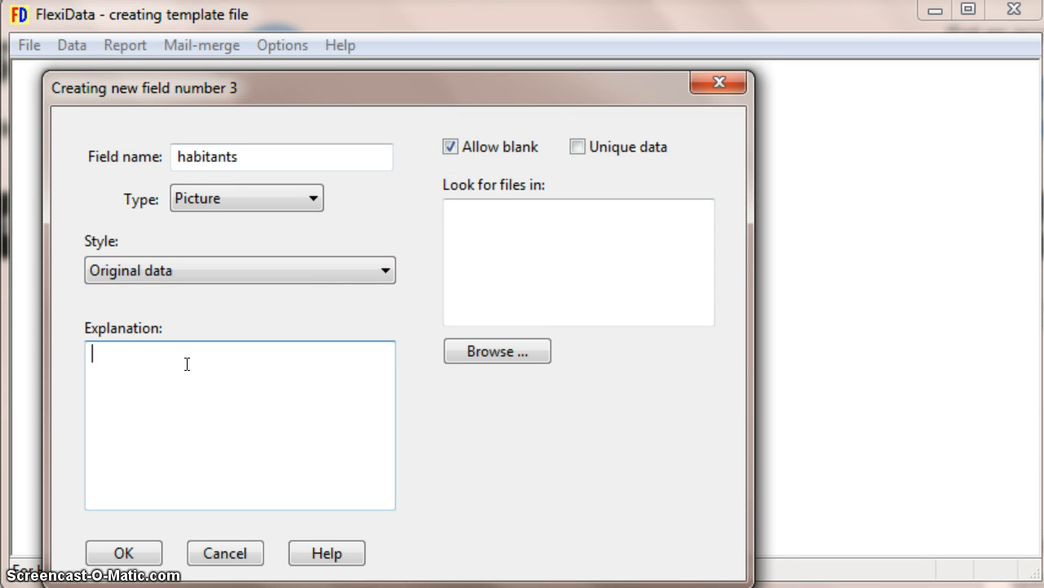
pyautogui.write('imaginary ')
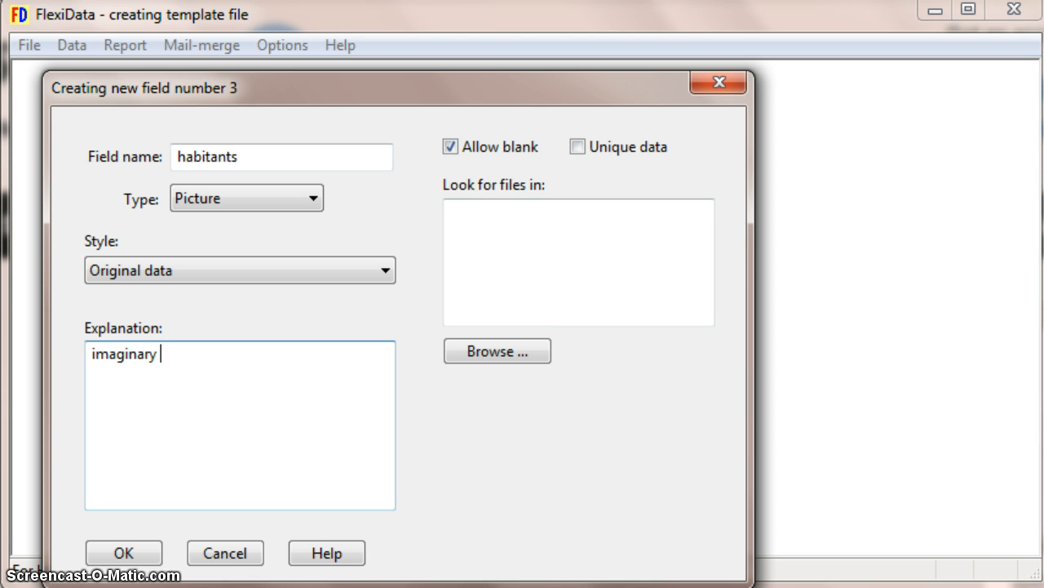
pyautogui.write('depiction of lif')
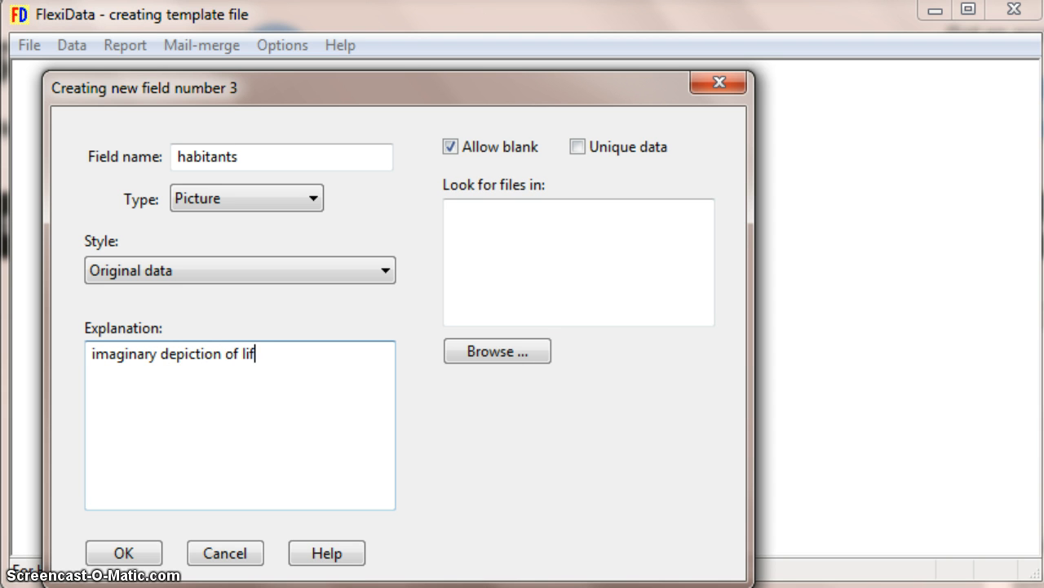
pyautogui.write('e form')
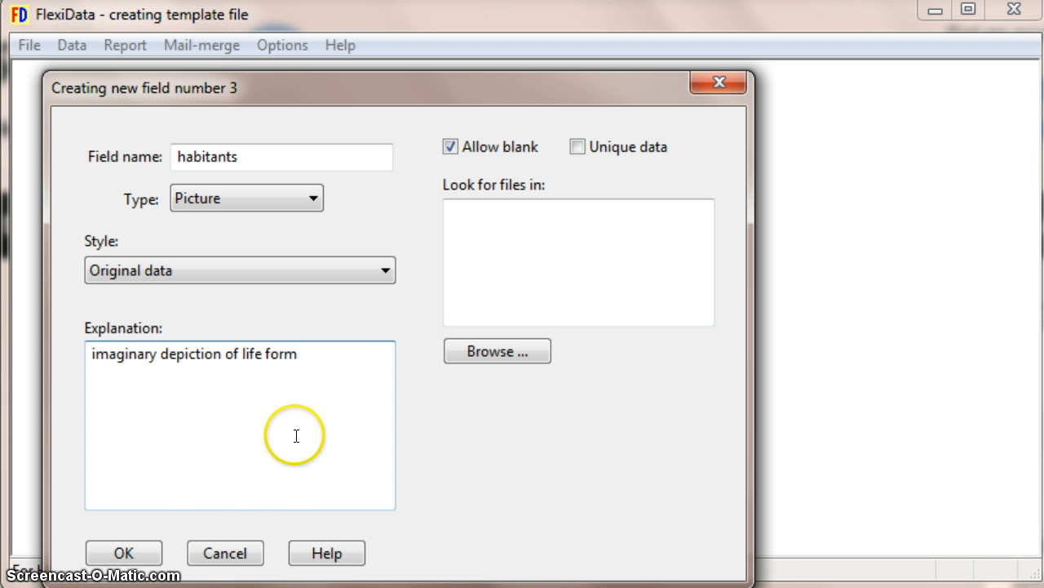
pyautogui.click(144, 556)
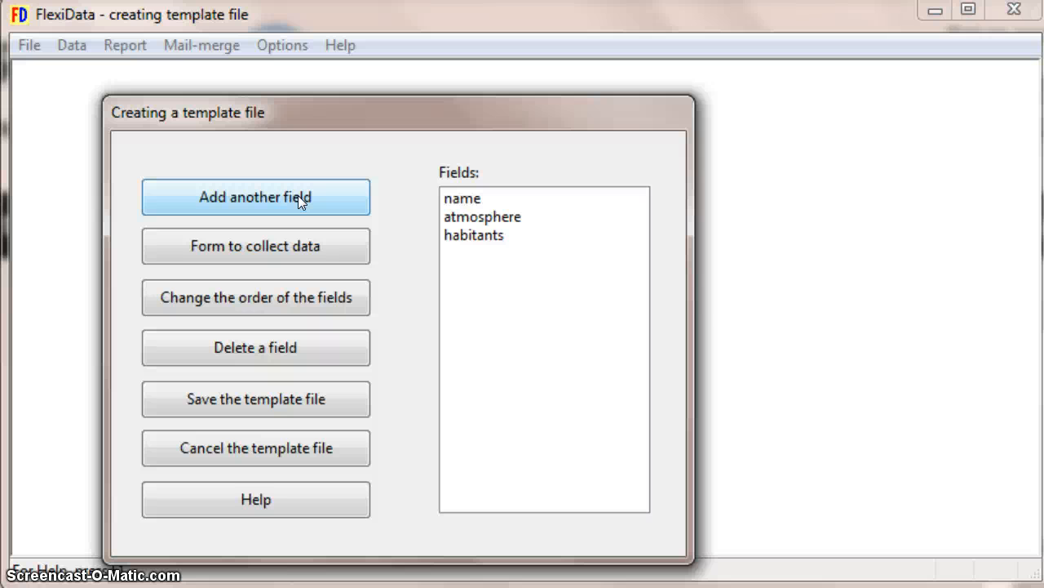
# Save the template file as "planets" in the Data Files folder, in the FlexiData template format (*.fdt)
pyautogui.click(262, 398)
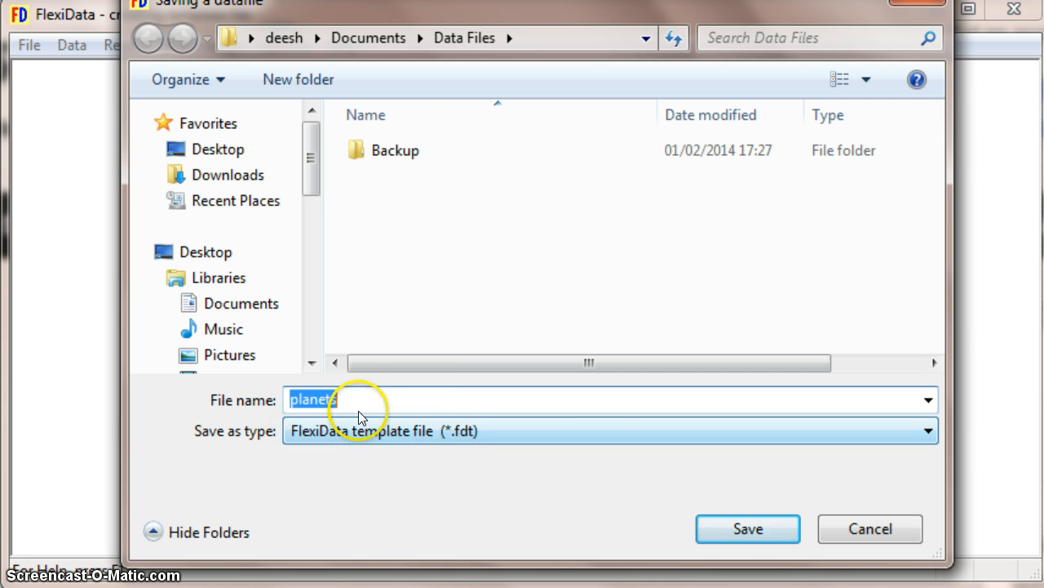
pyautogui.click(745, 531)
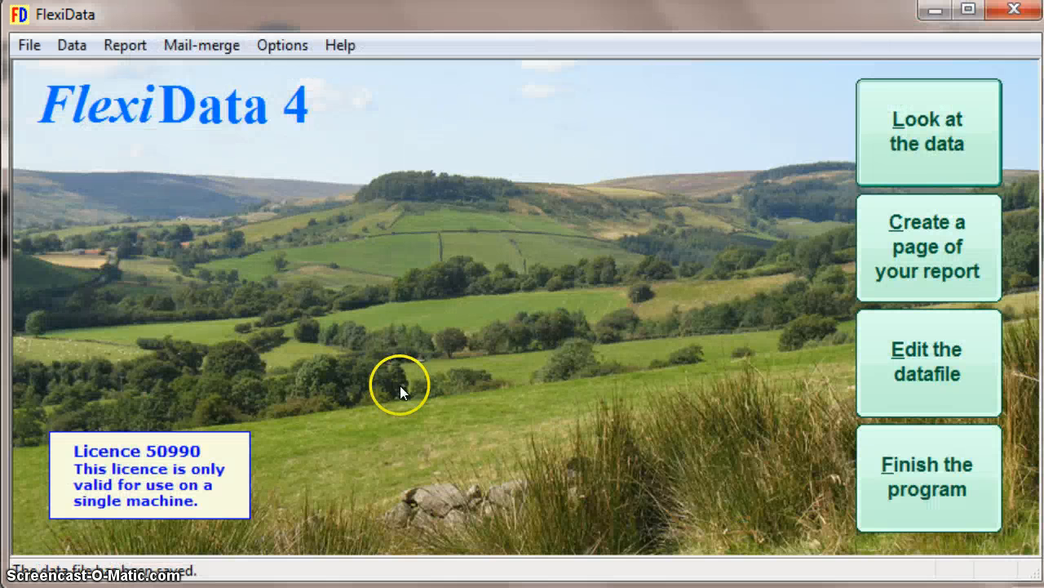